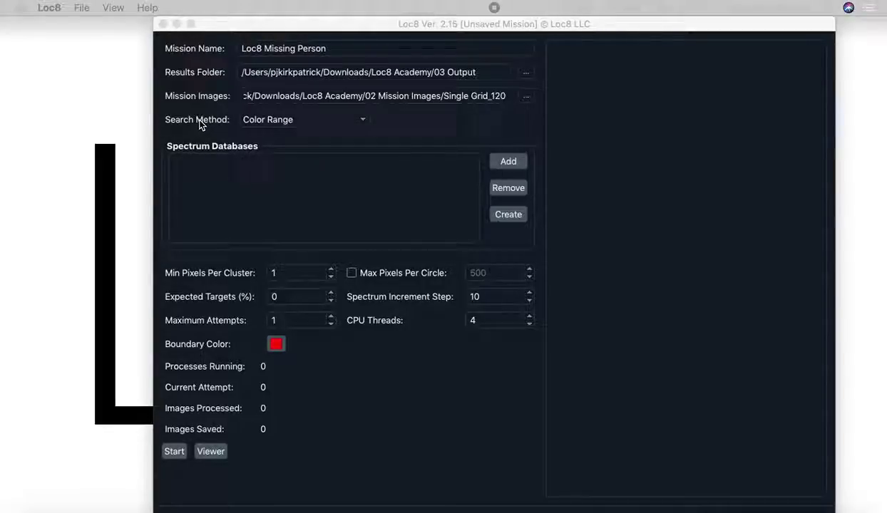
pyautogui.click(271, 123)
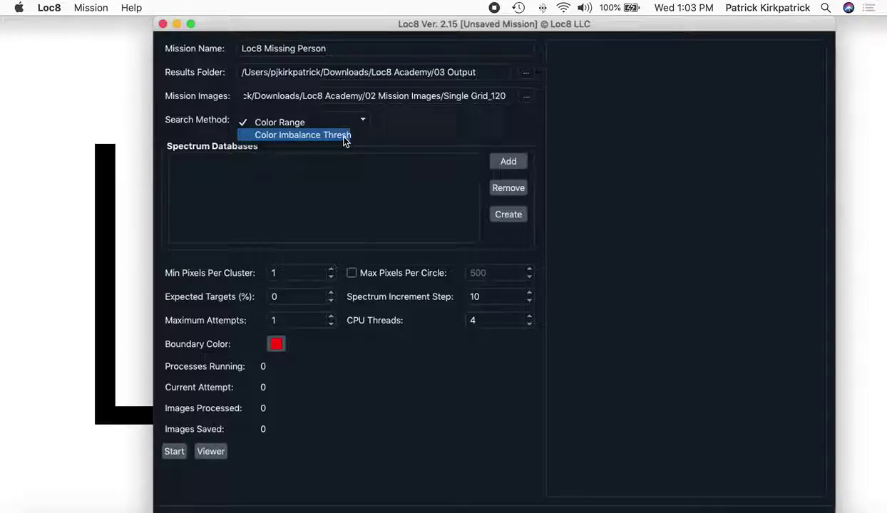
pyautogui.click(395, 123)
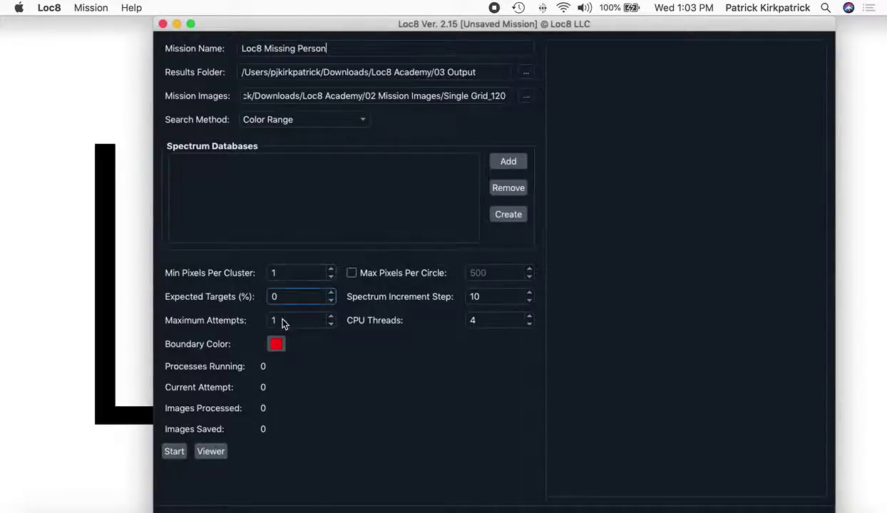
# Step: Open the image viewer and load Missing Subjects.jpg from the 01 Subject Image folder of Loc8 Academy
pyautogui.click(214, 453)
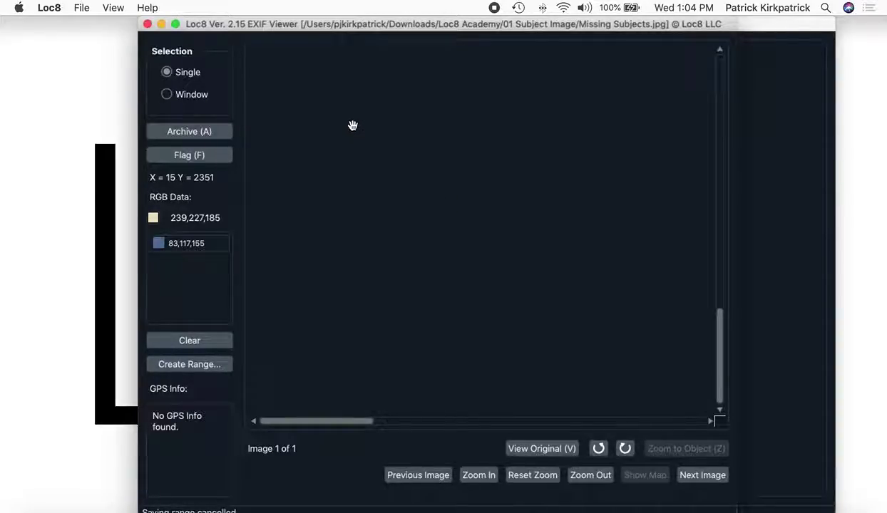
pyautogui.click(83, 10)
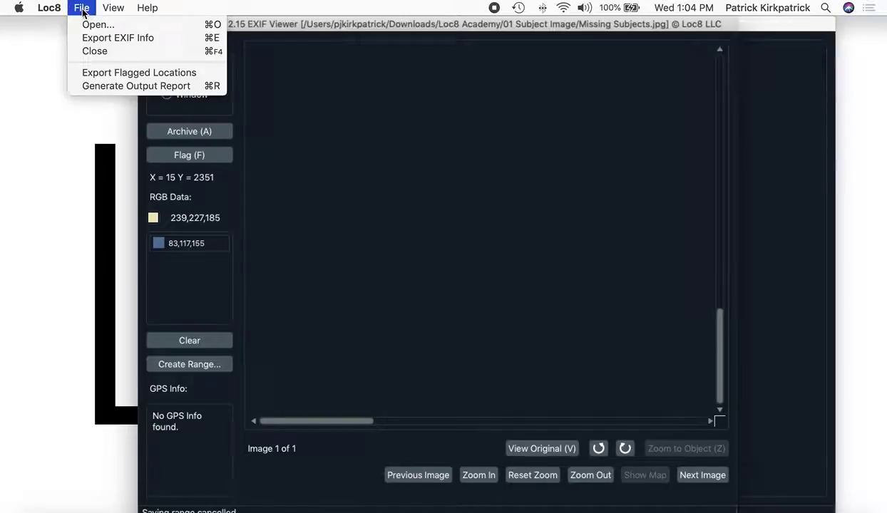
pyautogui.click(98, 24)
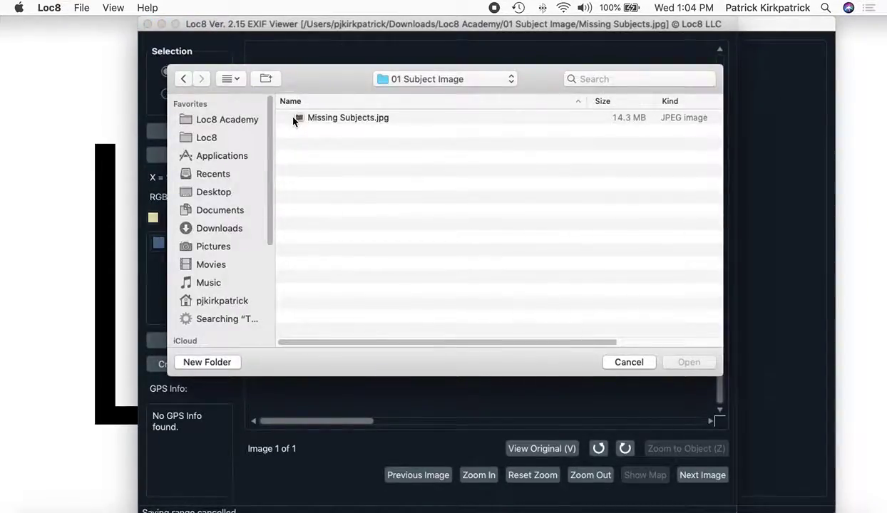
pyautogui.click(233, 121)
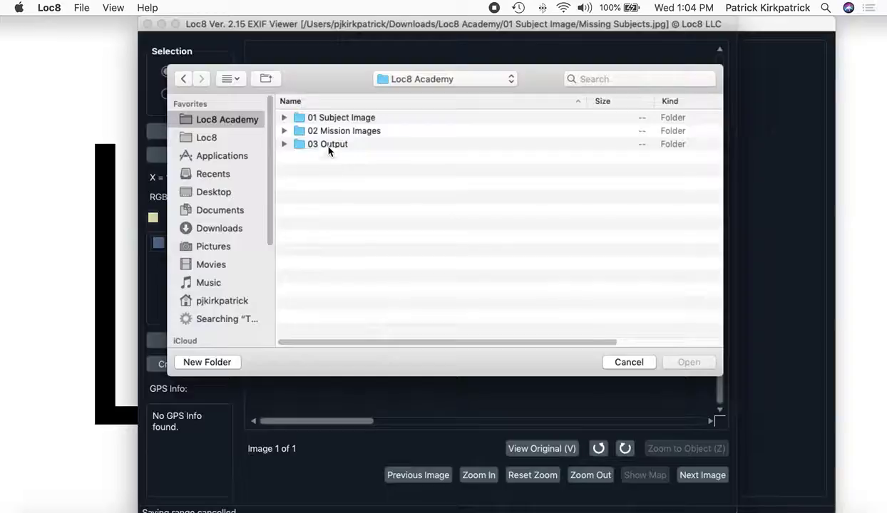
pyautogui.doubleClick(325, 118)
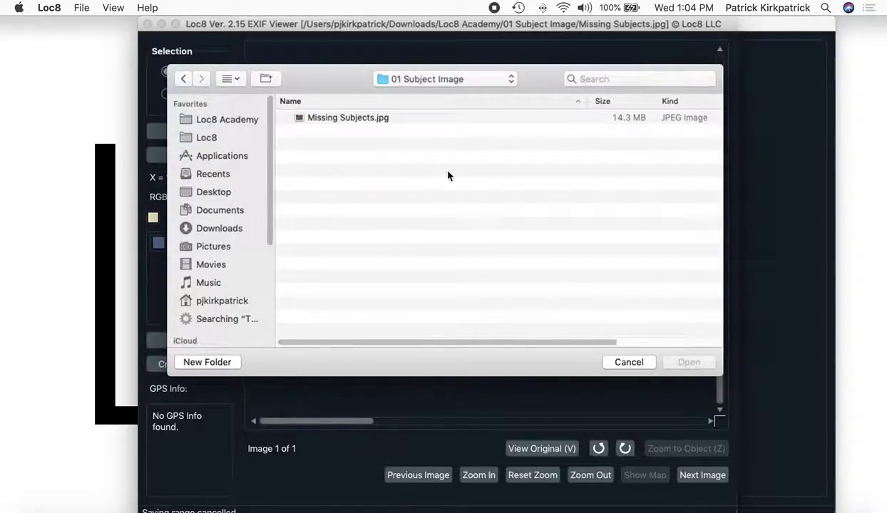
pyautogui.press('Down')
pyautogui.click(691, 364)
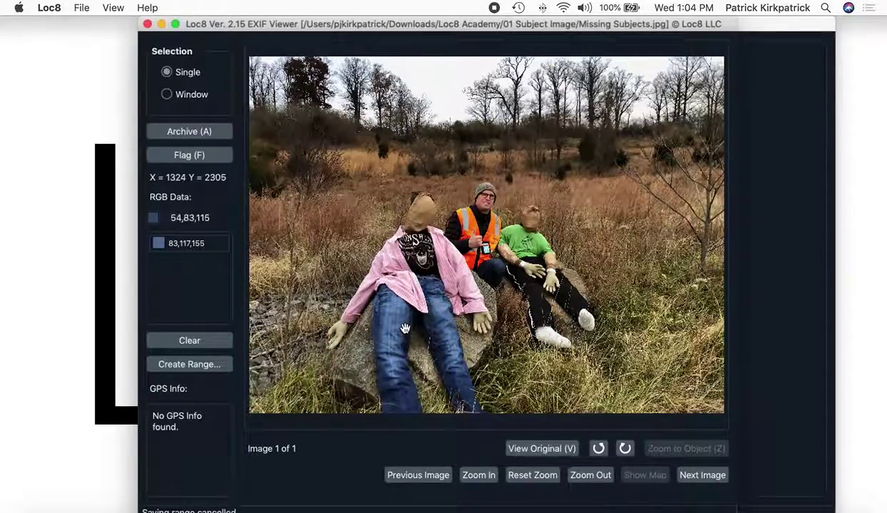
# Step: Bring the blue jeans in the photo into close view and clear the old sample from the RGB colour list
pyautogui.scroll(2, 414, 327)
pyautogui.scroll(2, 520, 214)
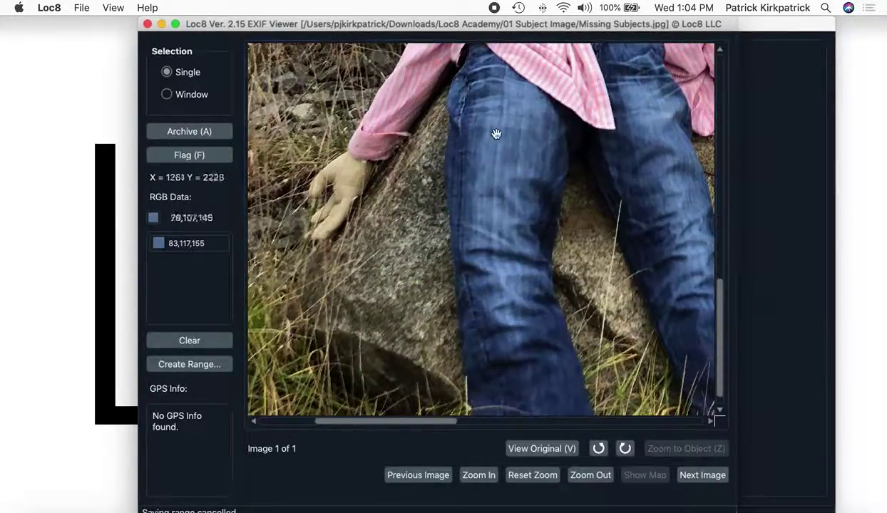
pyautogui.scroll(2, 497, 156)
pyautogui.moveTo(499, 174); pyautogui.dragTo(499, 293)
pyautogui.scroll(3, 433, 166)
pyautogui.moveTo(434, 166); pyautogui.dragTo(525, 201)
pyautogui.scroll(2, 527, 193)
pyautogui.moveTo(350, 244); pyautogui.dragTo(660, 138)
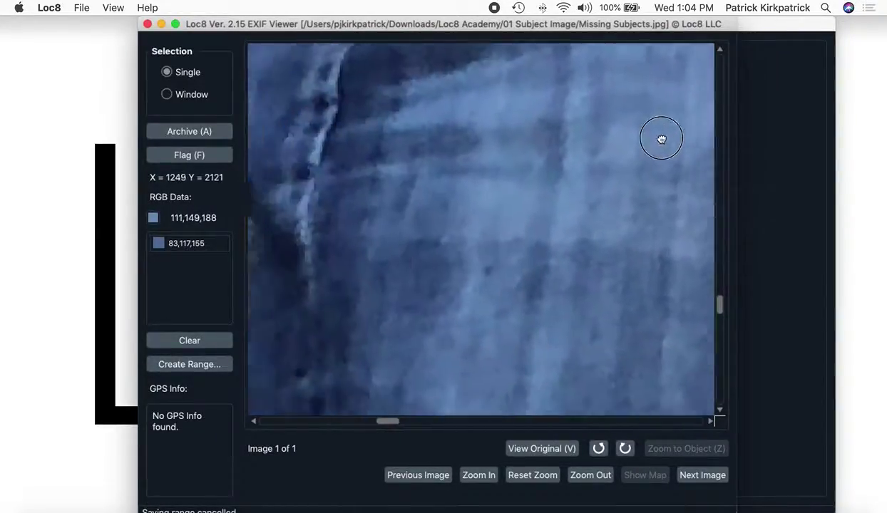
pyautogui.moveTo(609, 248); pyautogui.dragTo(459, 156)
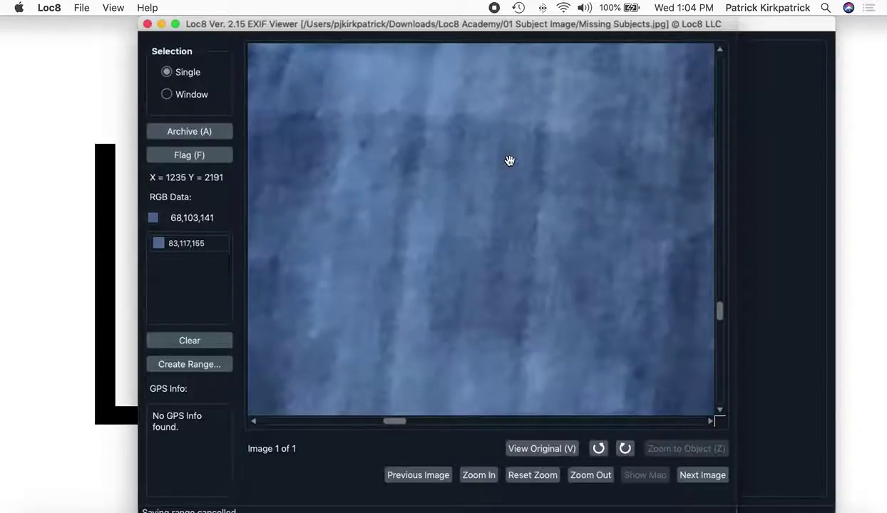
pyautogui.click(178, 341)
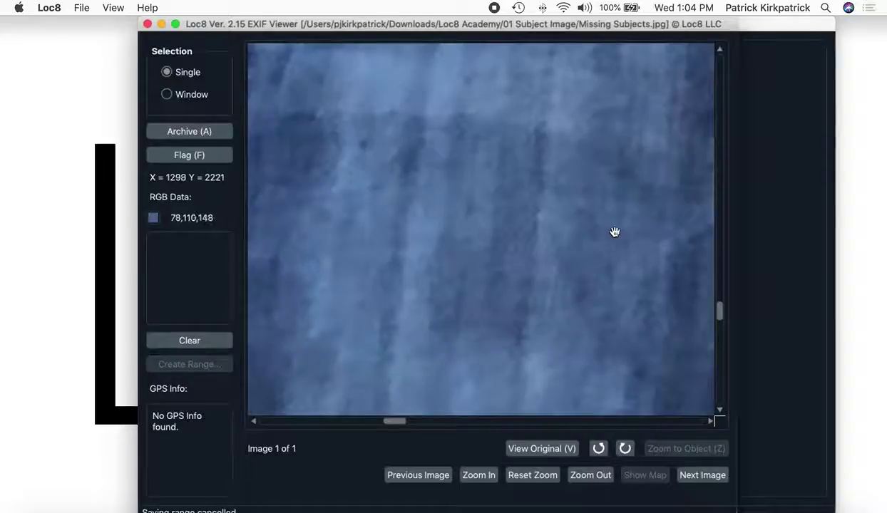
# Step: Sample the dark blue pixel 55,92,134 on the jeans with Single selection
pyautogui.click(399, 192)
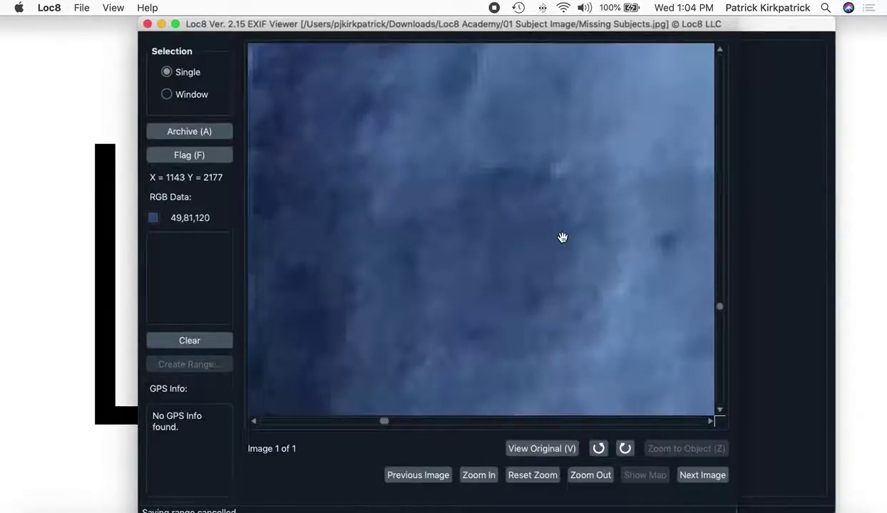
pyautogui.click(481, 248)
pyautogui.click(494, 234)
pyautogui.click(501, 200)
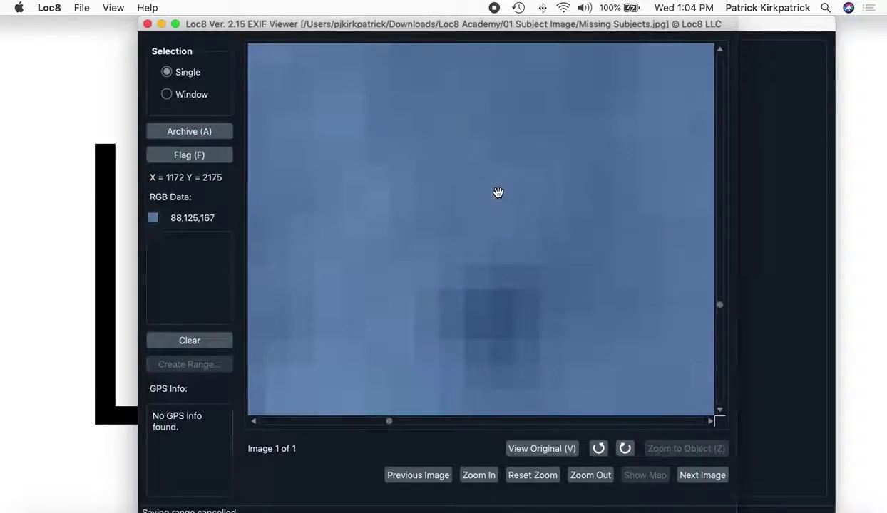
pyautogui.moveTo(493, 309); pyautogui.dragTo(438, 178)
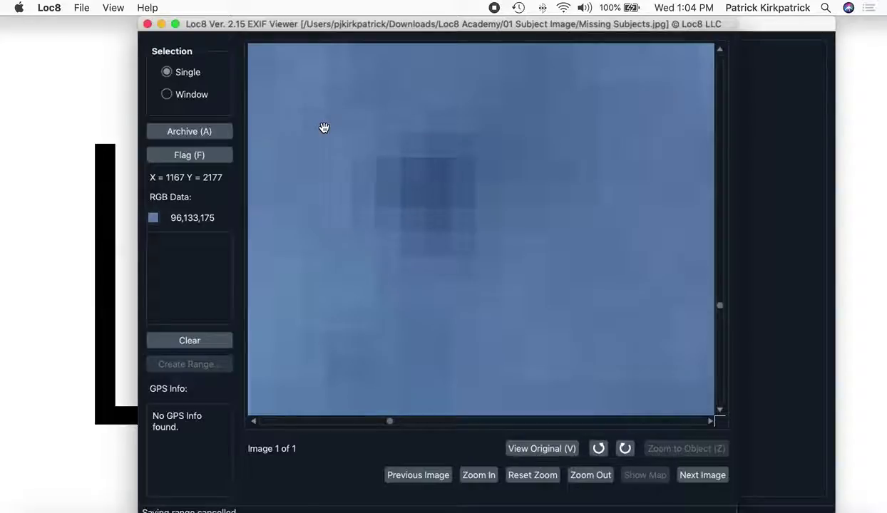
pyautogui.click(200, 79)
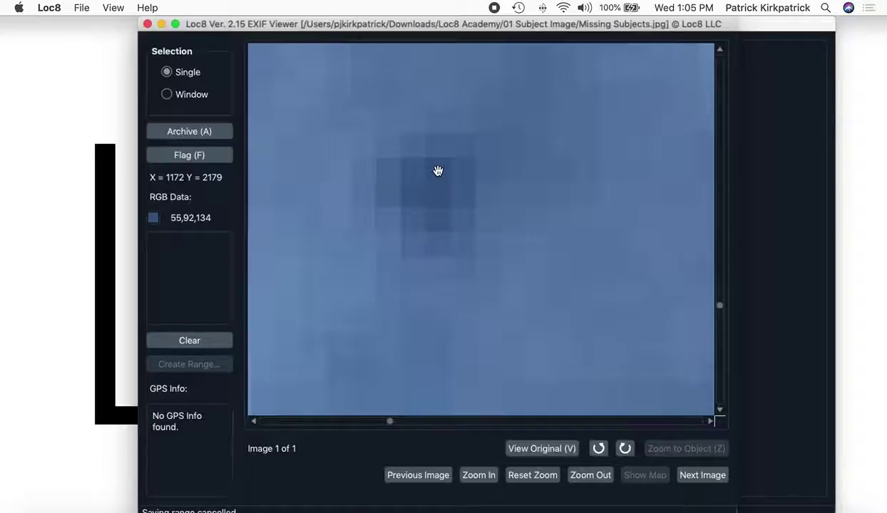
pyautogui.click(438, 173)
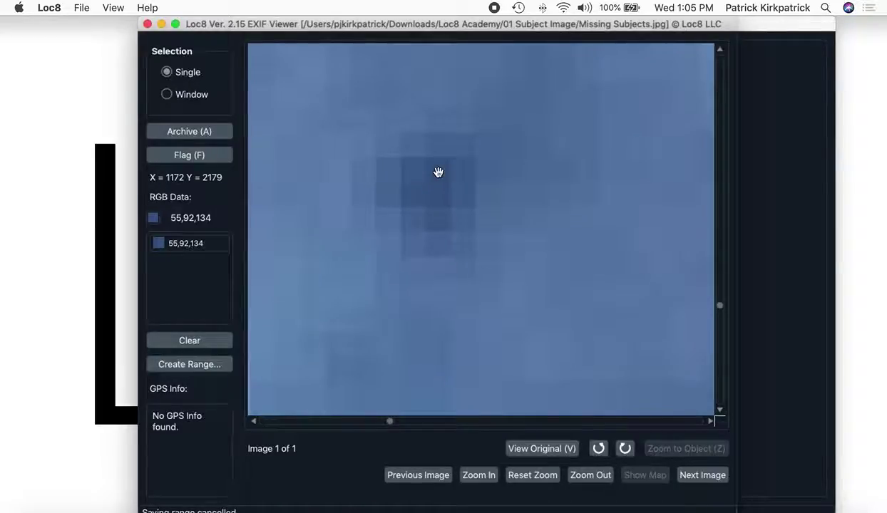
pyautogui.click(208, 246)
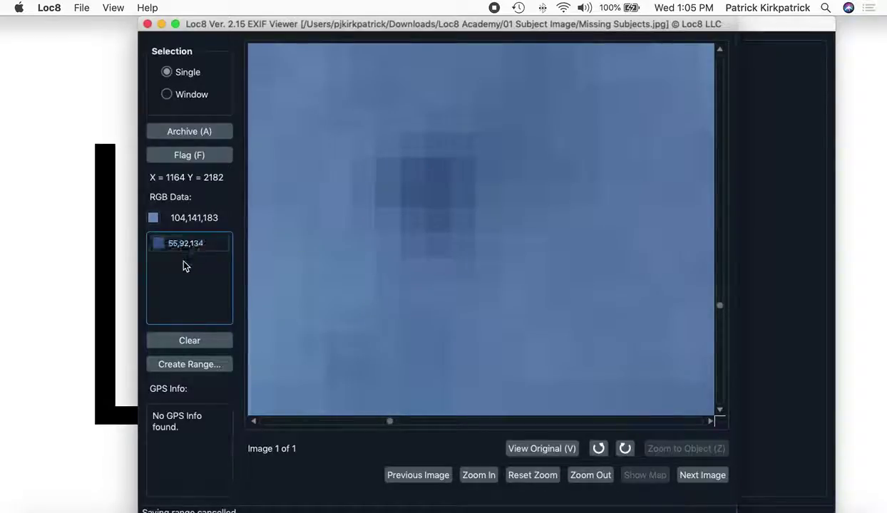
pyautogui.click(191, 258)
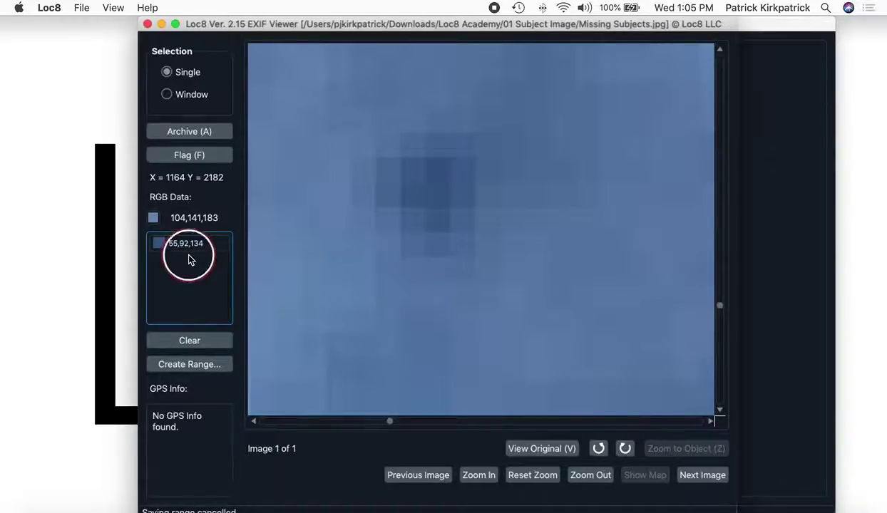
pyautogui.click(191, 240)
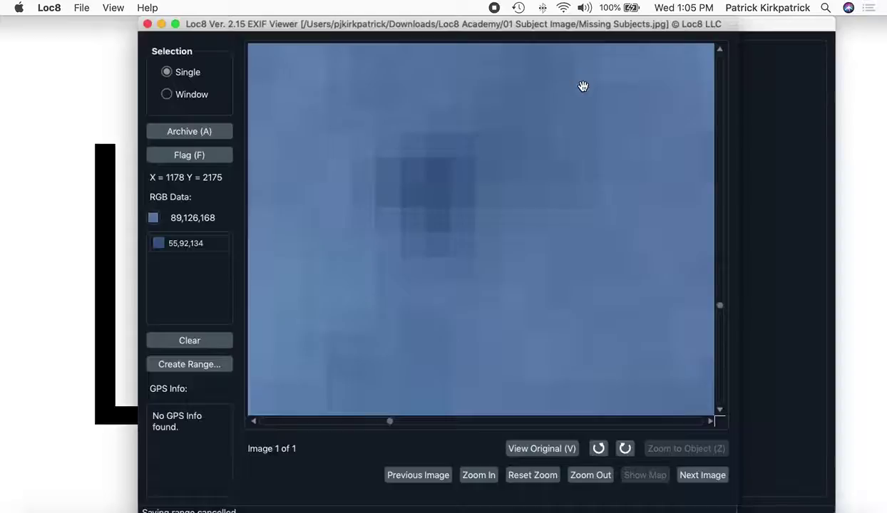
# Step: Sample the lighter jeans pixels 95,132,174 and 106,145,186, and clear all sampled colours from the list
pyautogui.click(563, 342)
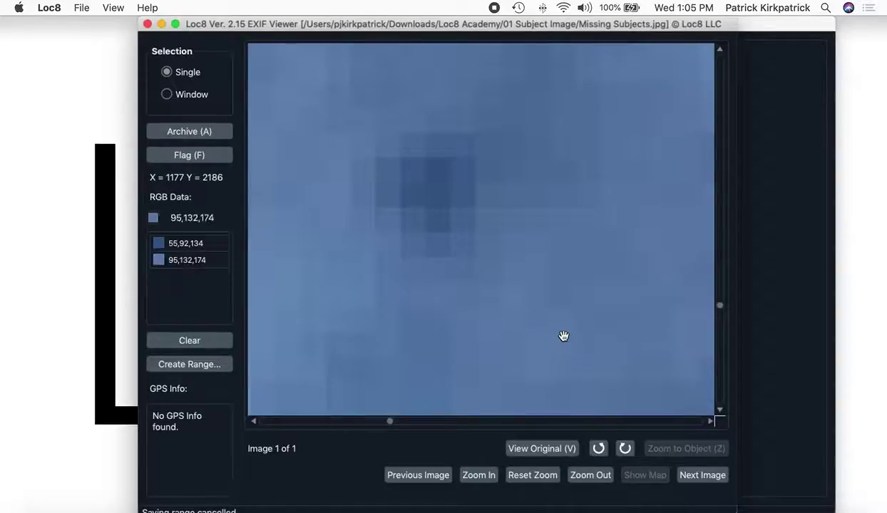
pyautogui.scroll(1, 564, 333)
pyautogui.scroll(1, 453, 274)
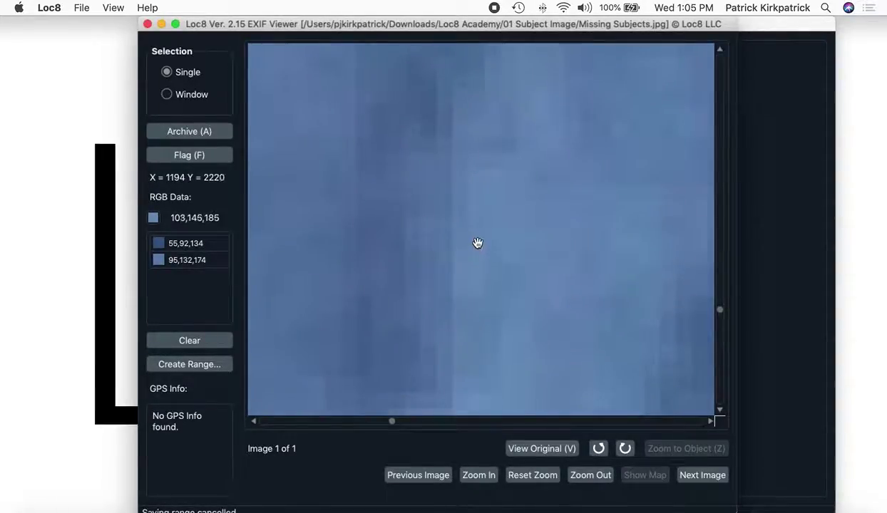
pyautogui.scroll(1, 492, 227)
pyautogui.click(465, 191)
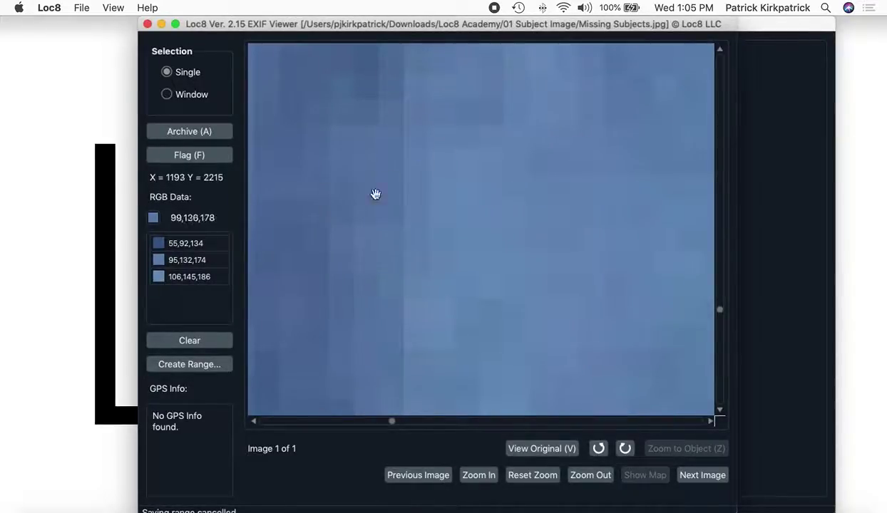
pyautogui.click(210, 279)
pyautogui.click(190, 264)
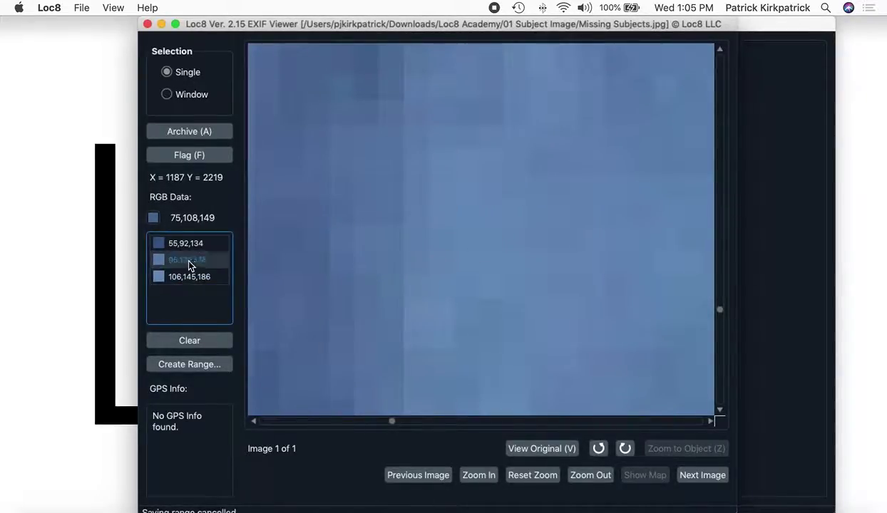
pyautogui.click(218, 340)
# Step: Switch to Window selection and sample a rectangular area of the jeans as 86,123,164, selecting its entry in the colour list
pyautogui.moveTo(426, 206); pyautogui.dragTo(478, 216)
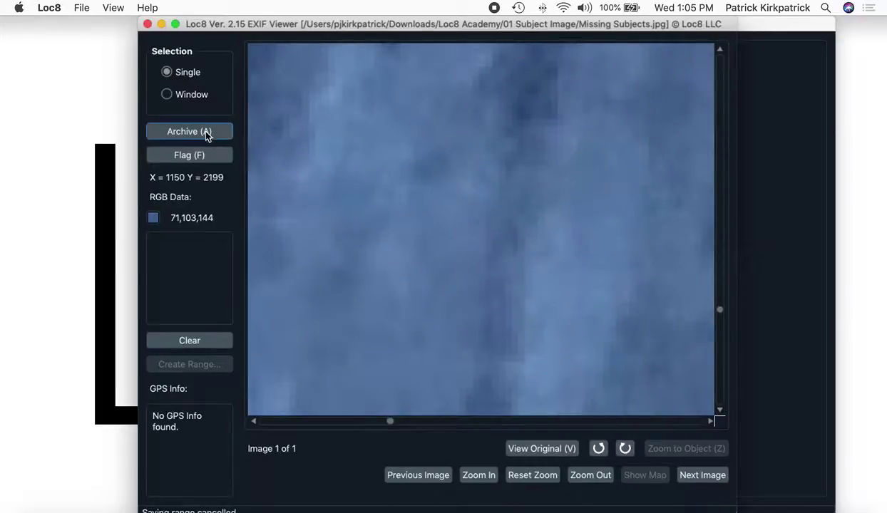
pyautogui.click(166, 94)
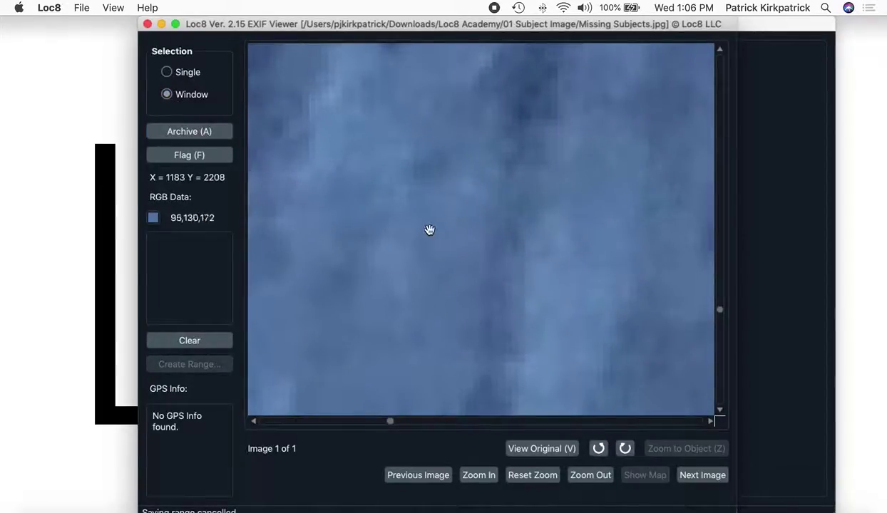
pyautogui.moveTo(454, 224); pyautogui.dragTo(554, 283)
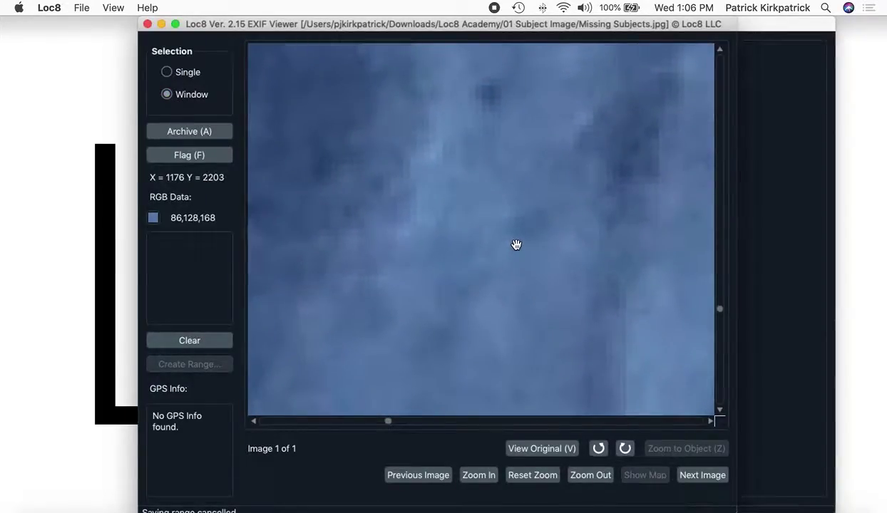
pyautogui.moveTo(582, 224); pyautogui.dragTo(443, 200)
pyautogui.moveTo(364, 103); pyautogui.dragTo(630, 326)
pyautogui.click(184, 324)
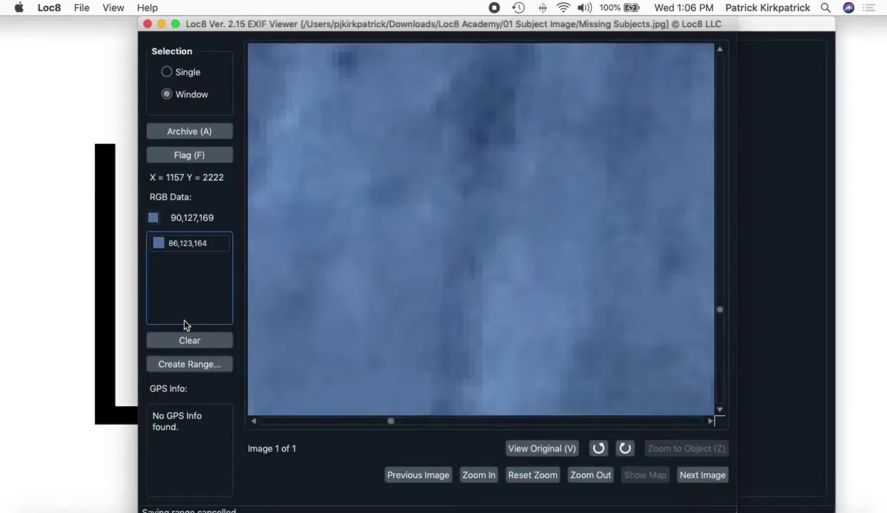
pyautogui.click(179, 246)
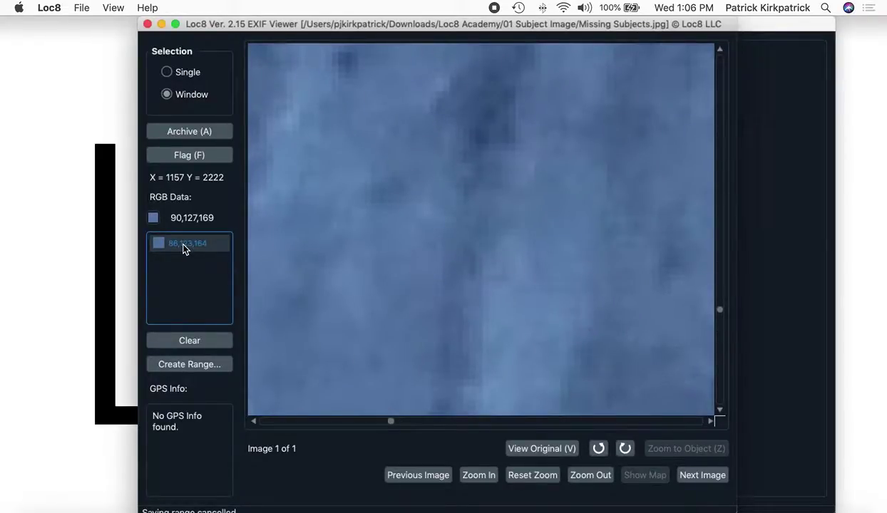